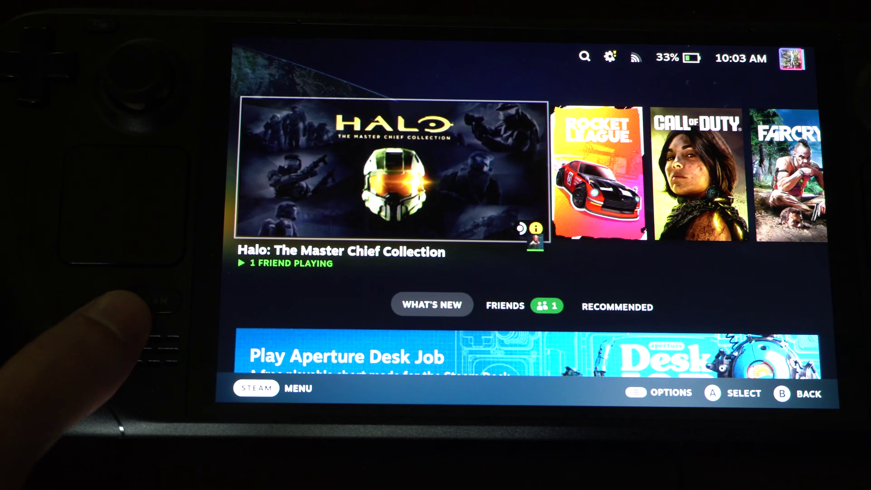
- Reach the Display page of Settings from the main menu, down at the dim and sleep timers
key("super")
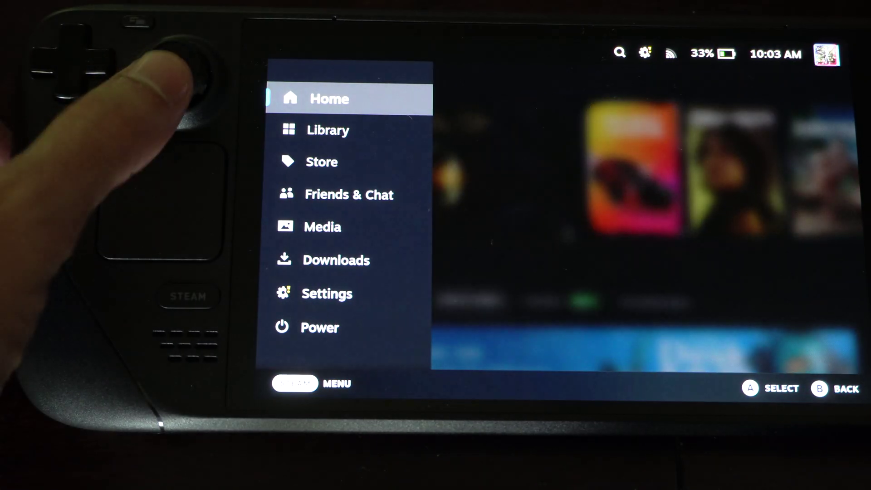
key("Down")
key("Down")
key("Down")
key("Down")
key("Down")
key("Down")
key("Return")
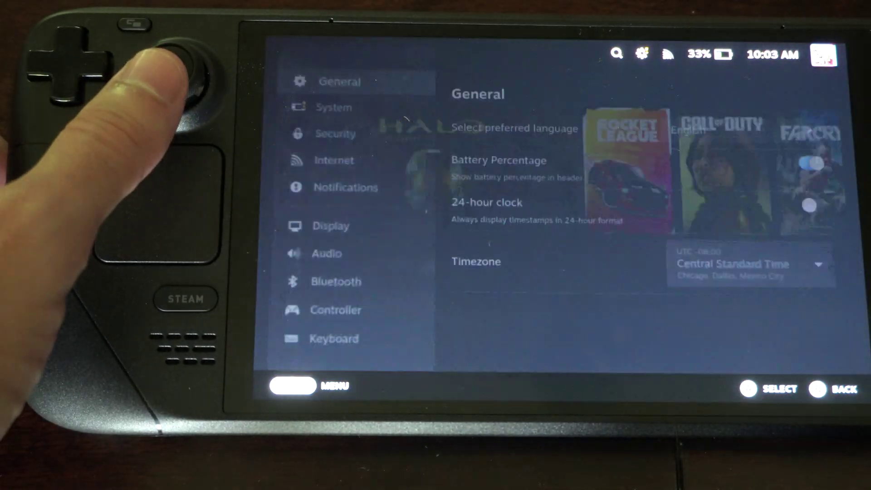
key("Down")
key("Down")
key("Down")
key("Down")
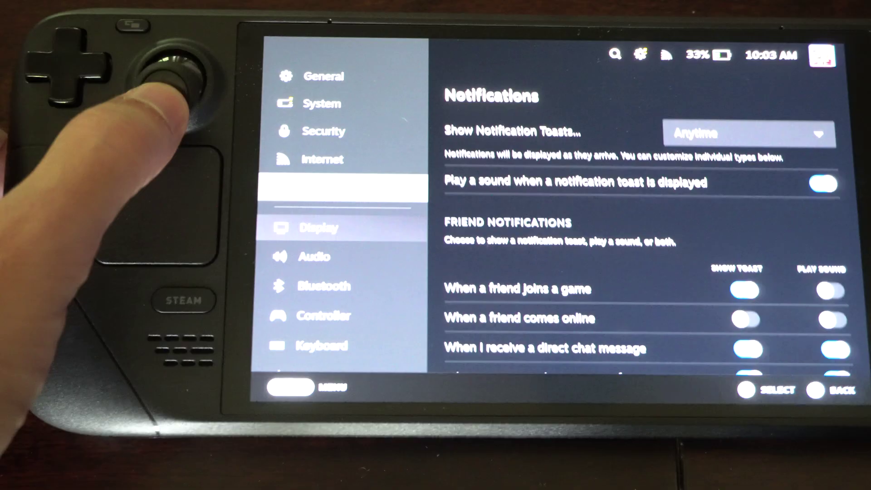
key("Down")
key("Down")
key("Down")
key("Down")
key("Down")
key("Down")
key("Down")
key("Down")
key("Down")
key("Down")
key("Down")
key("Down")
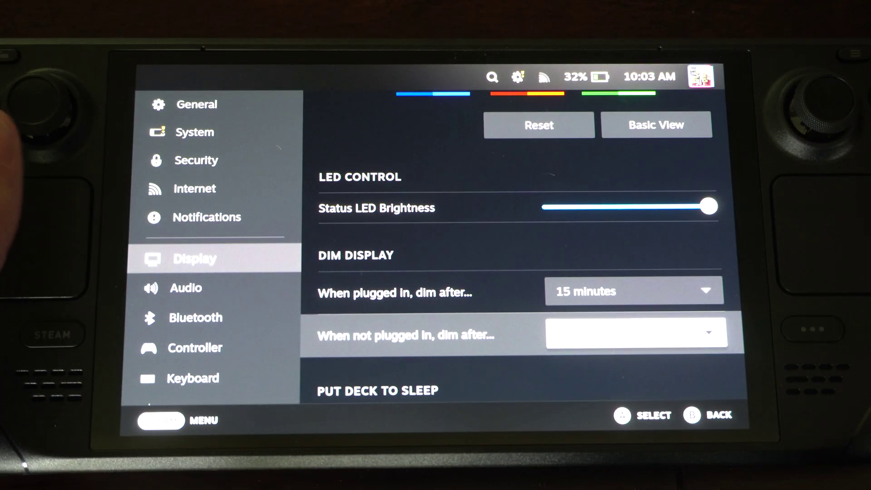
- Keep the plugged-in dim timer at 15 minutes and move on to the sleep timers
left_click(633, 291)
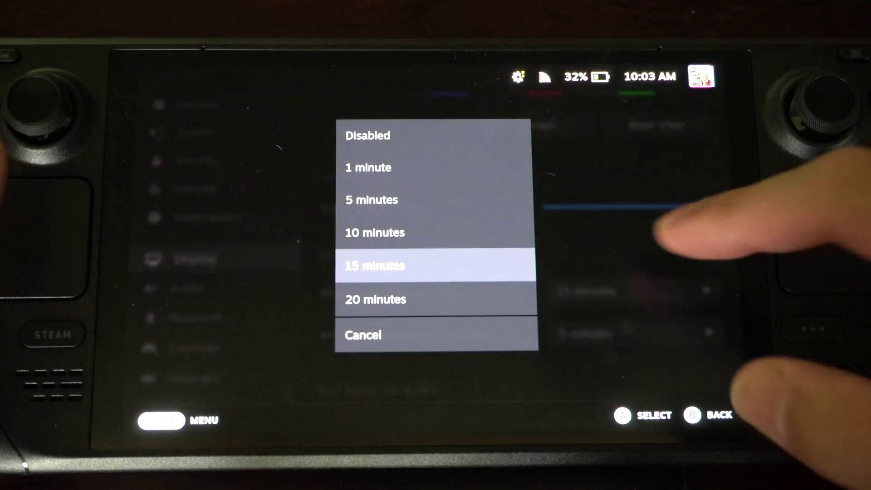
key("Return")
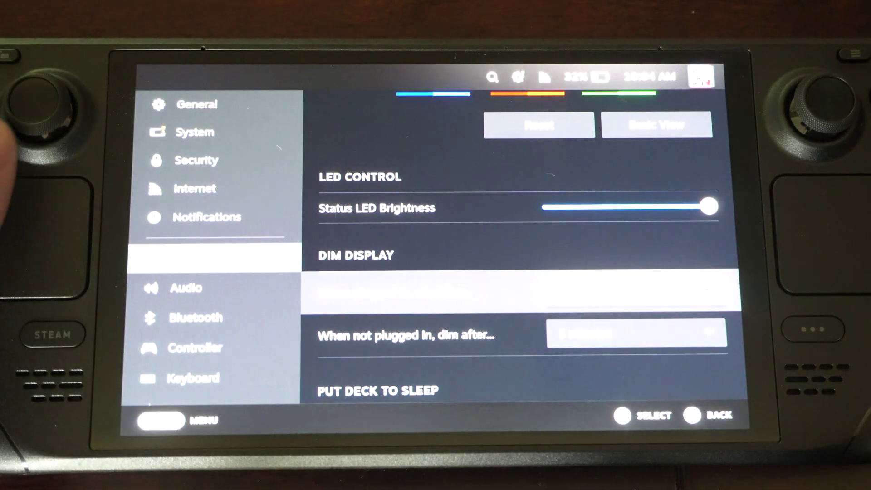
key("Down")
key("Down")
key("Down")
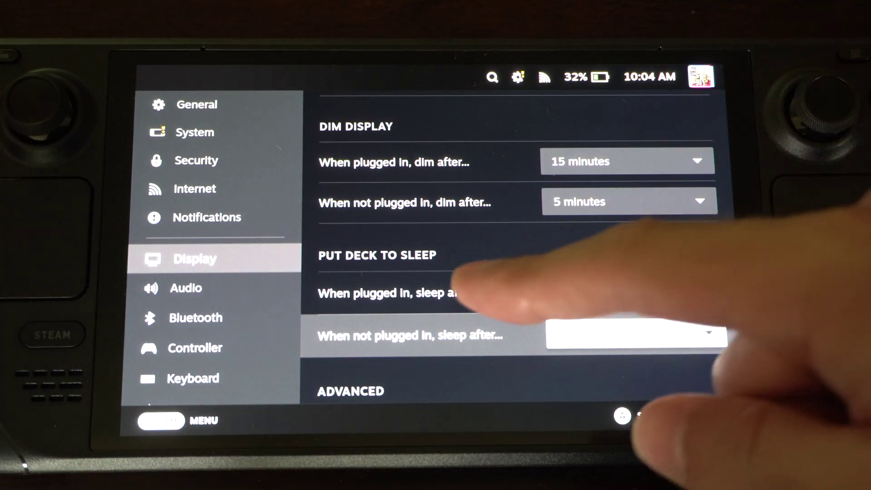
- Set the plugged-in sleep timer to 1 hour, then move to the on-battery sleep timer
key("Up")
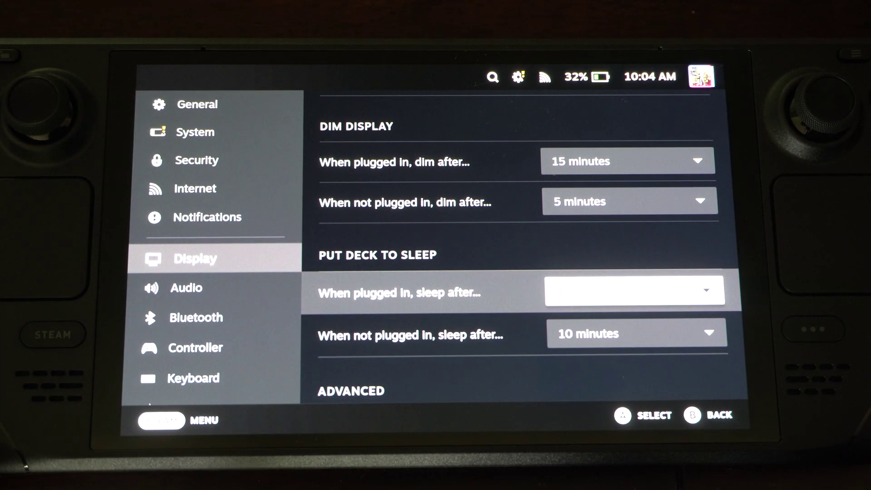
key("Return")
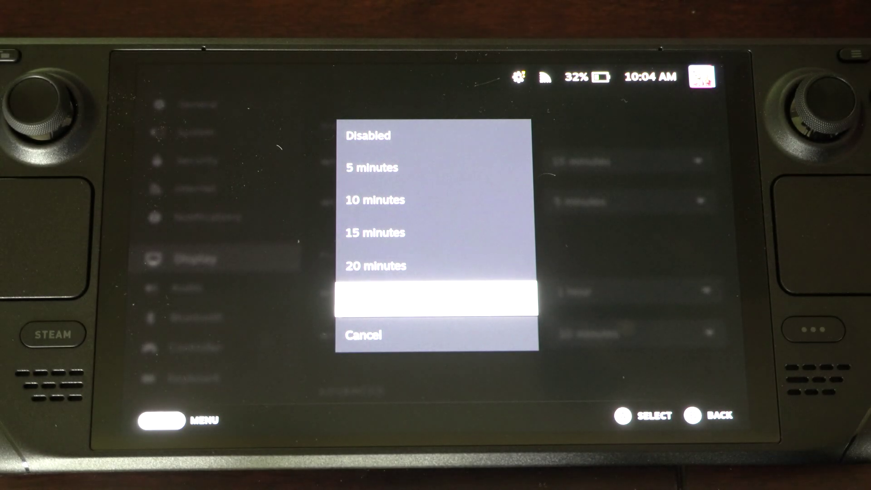
key("Up")
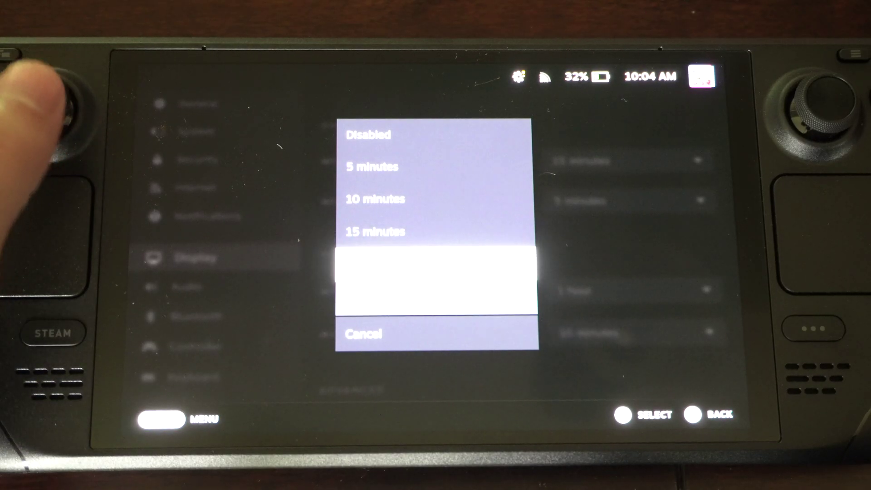
key("Return")
key("Down")
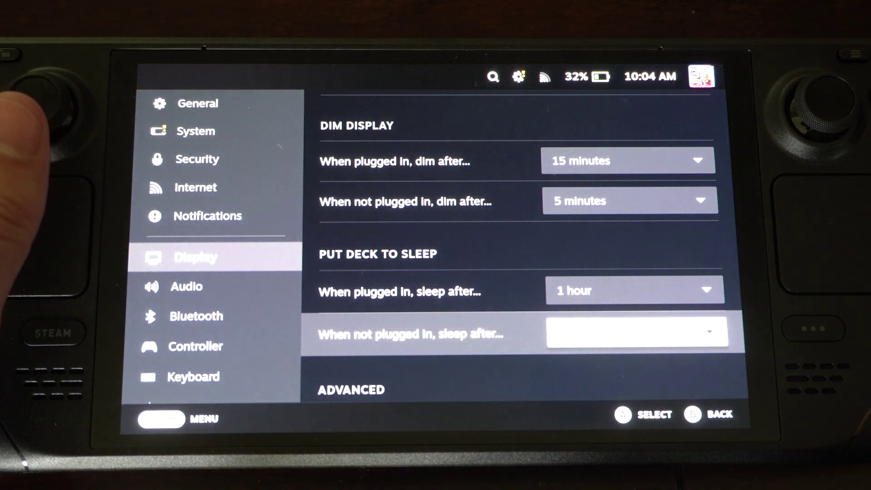
- Change the on-battery sleep timer from 10 to 15 minutes and return to the timer rows
key("Return")
key("Down")
key("Return")
key("Return")
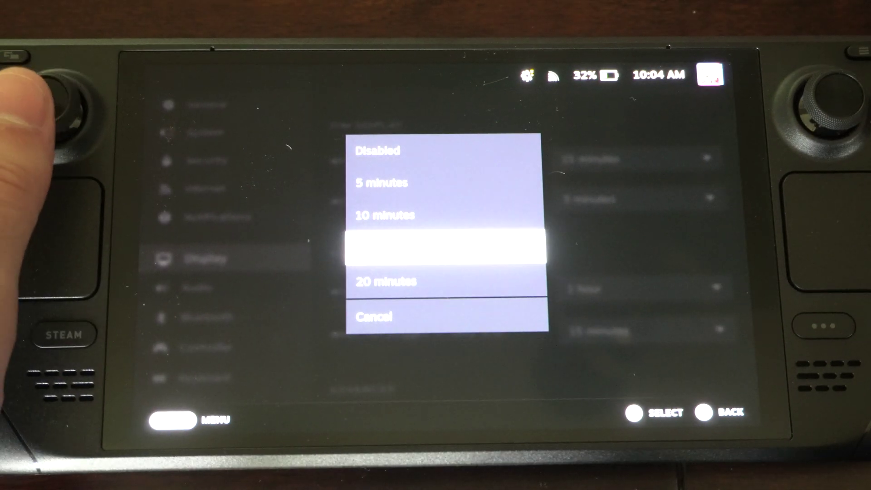
key("Return")
key("Down")
key("Up")
key("Up")
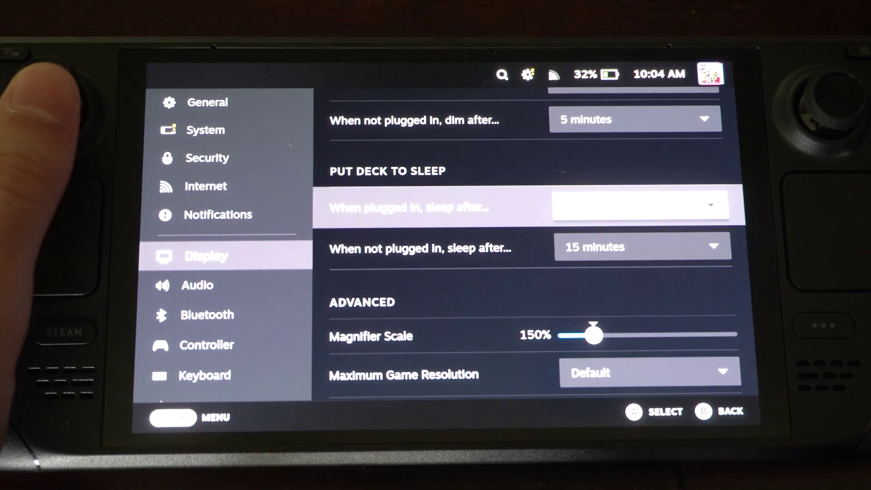
key("Up")
key("Up")
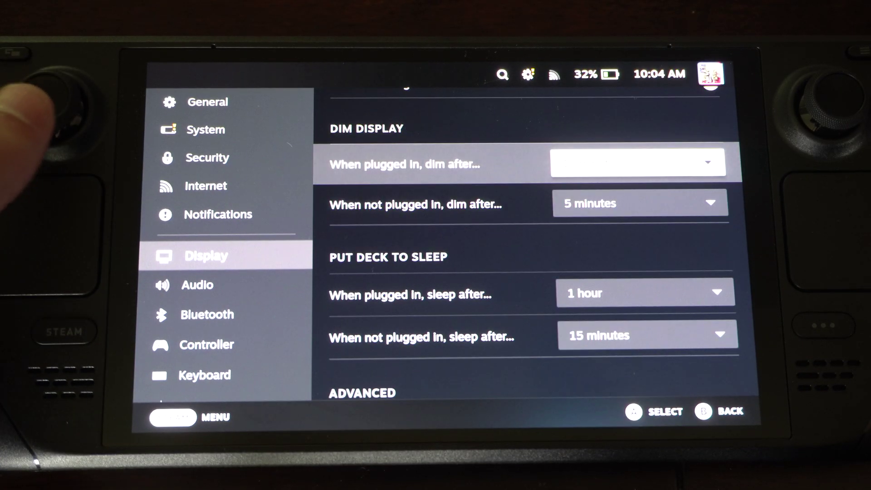